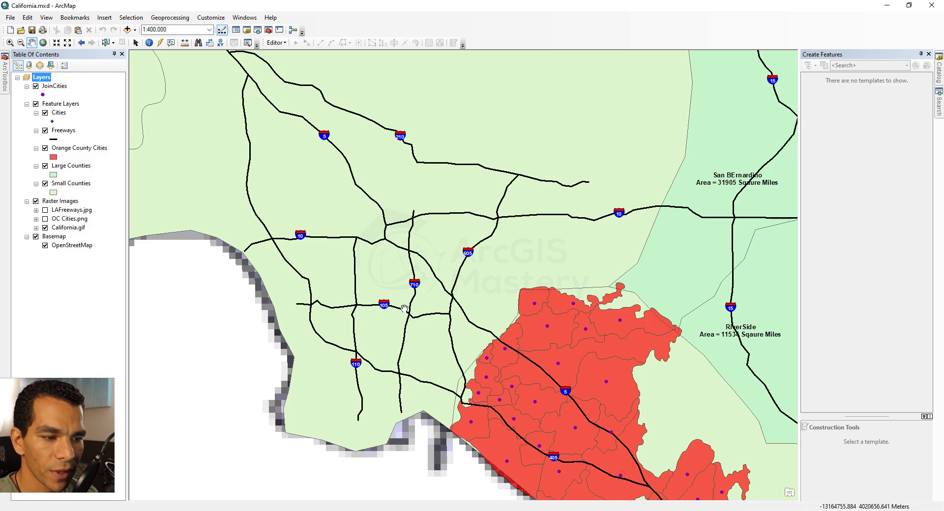
Switch to ArcCatalog and open the CaliforniaDS feature dataset inside California.gdb in the California folder
{"action": "left_click", "coordinate": [558, 510]}
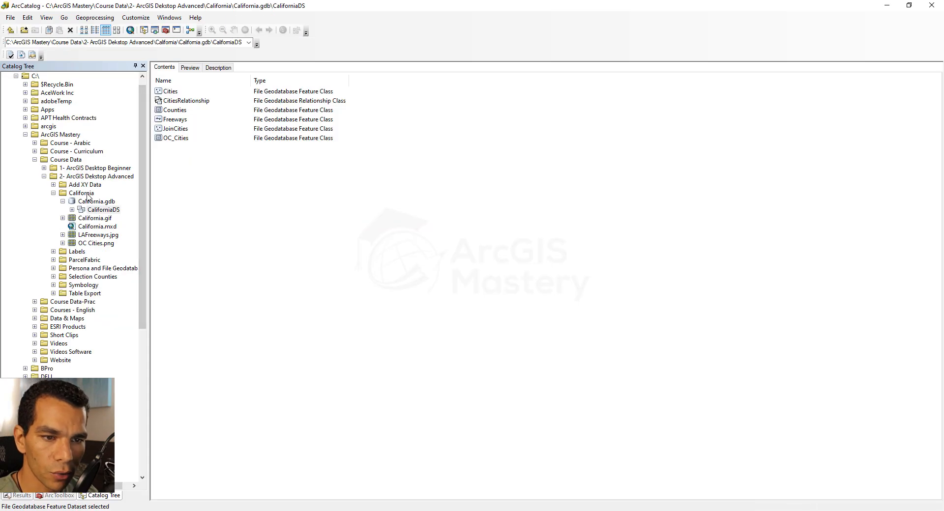
{"action": "left_click", "coordinate": [87, 194]}
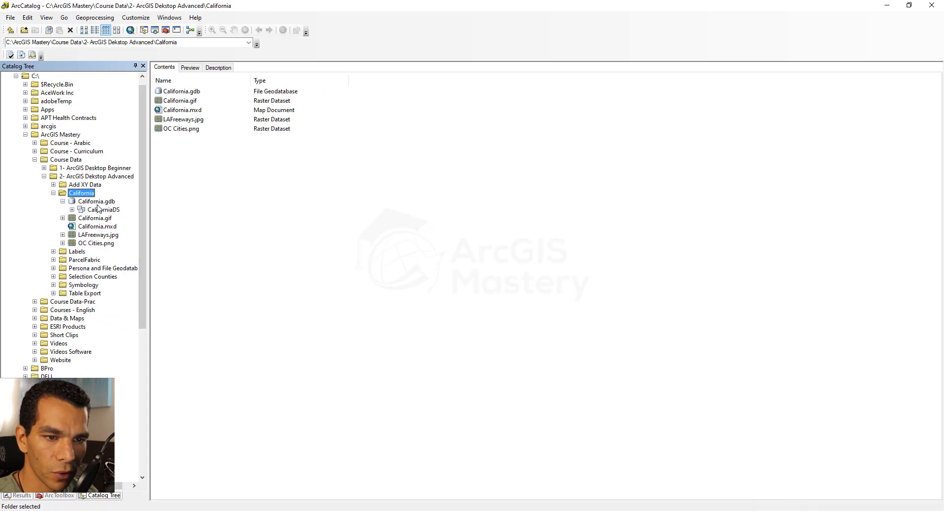
{"action": "double_click", "coordinate": [103, 210]}
{"action": "left_click", "coordinate": [246, 241]}
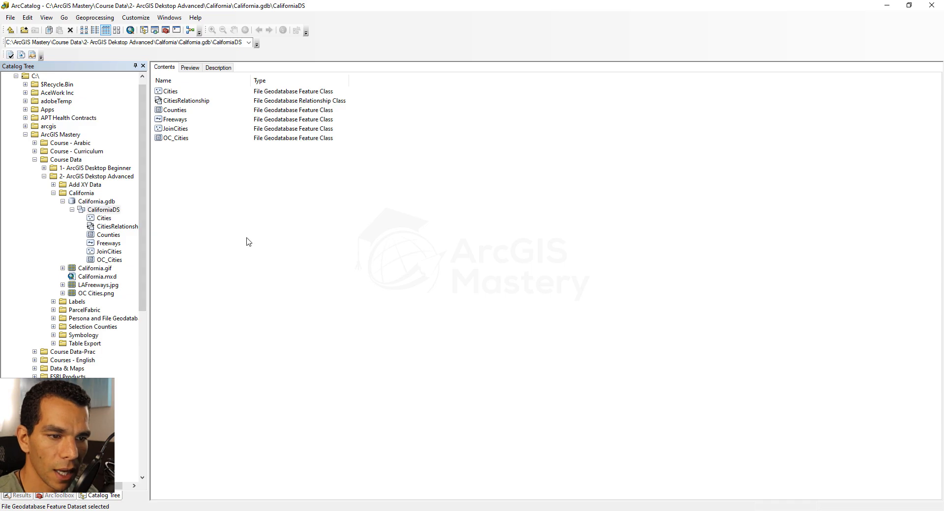
Start a new network dataset in CaliforniaDS and name it FreewaysNetwork, keeping version 10.1
{"action": "right_click", "coordinate": [243, 228]}
{"action": "mouse_move", "coordinate": [287, 302]}
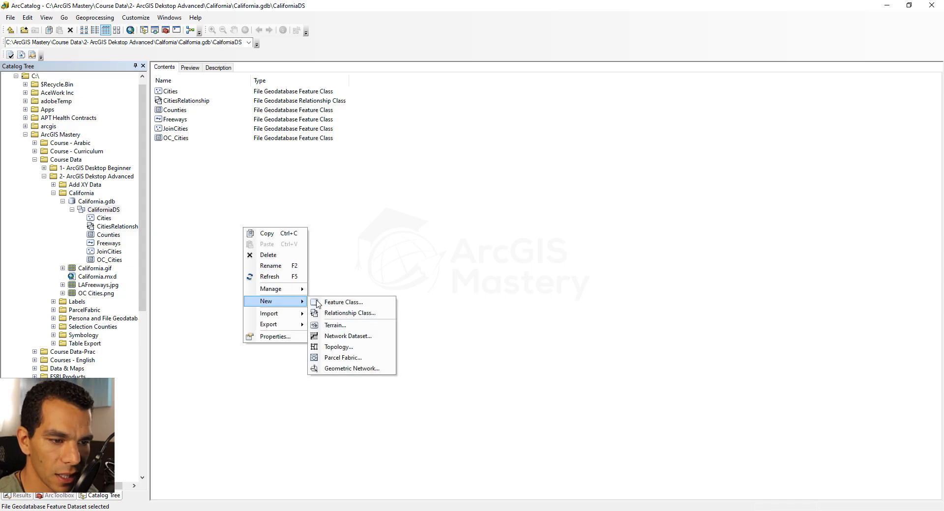
{"action": "left_click", "coordinate": [350, 341]}
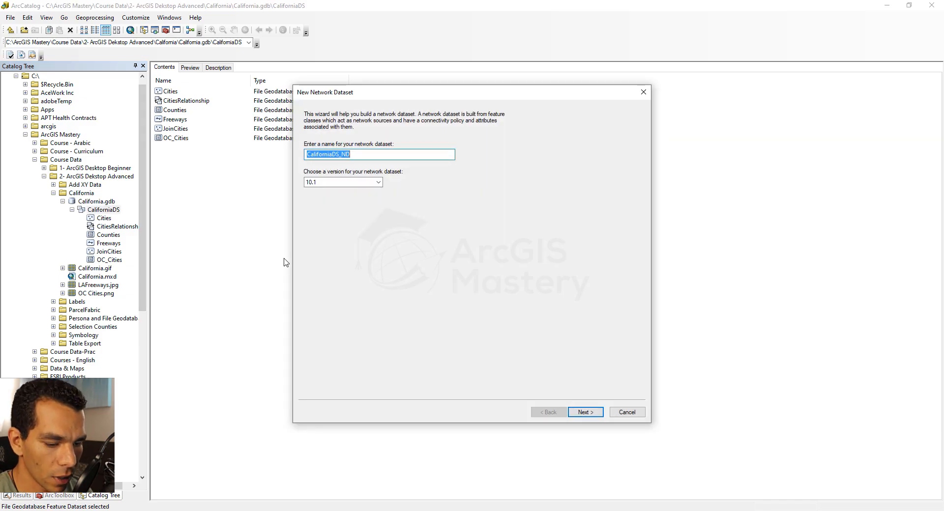
{"action": "type", "text": "Fr"}
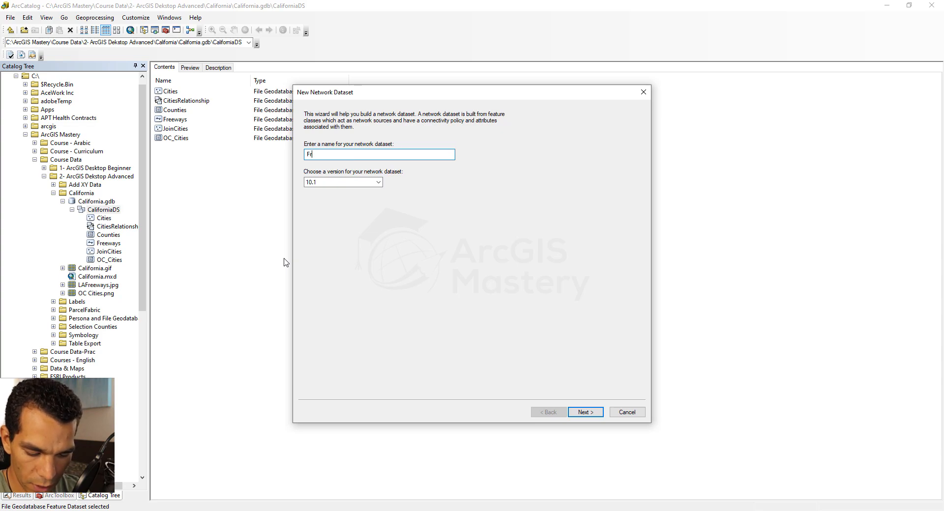
{"action": "type", "text": "eewaysN"}
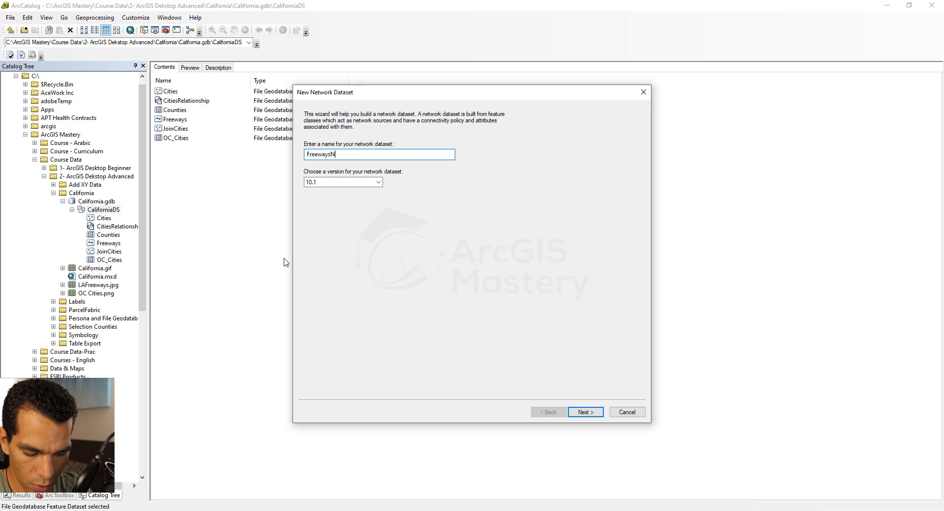
{"action": "type", "text": "etwork"}
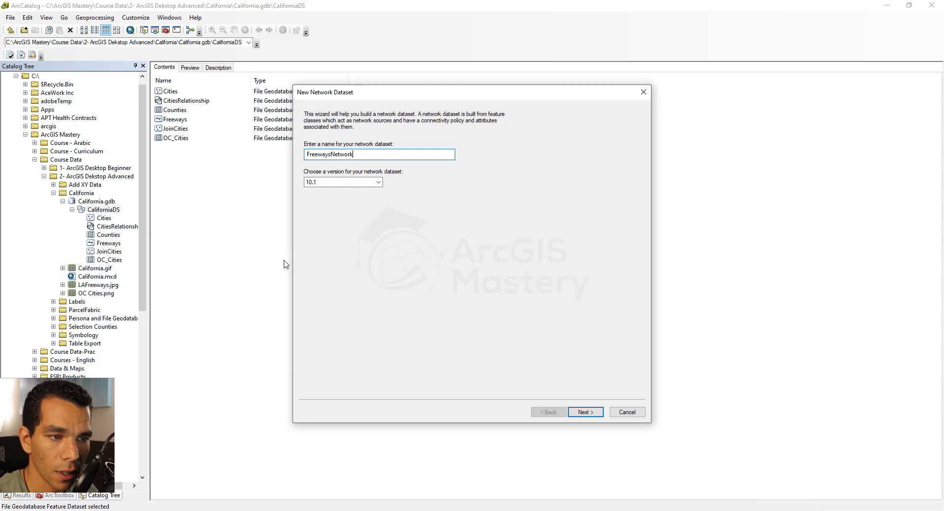
{"action": "left_click", "coordinate": [584, 412]}
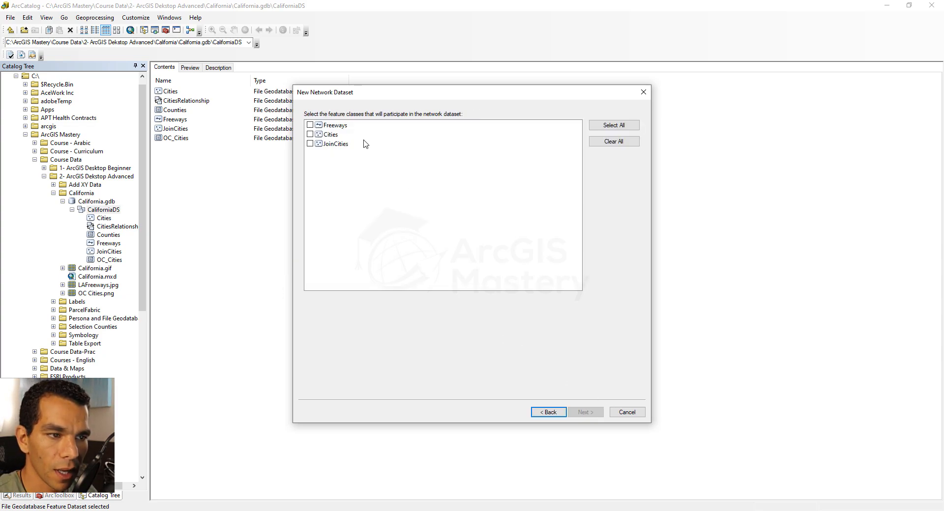
Include only the Freeways feature class in the network dataset and keep turn modeling with Global Turns
{"action": "left_click", "coordinate": [310, 125]}
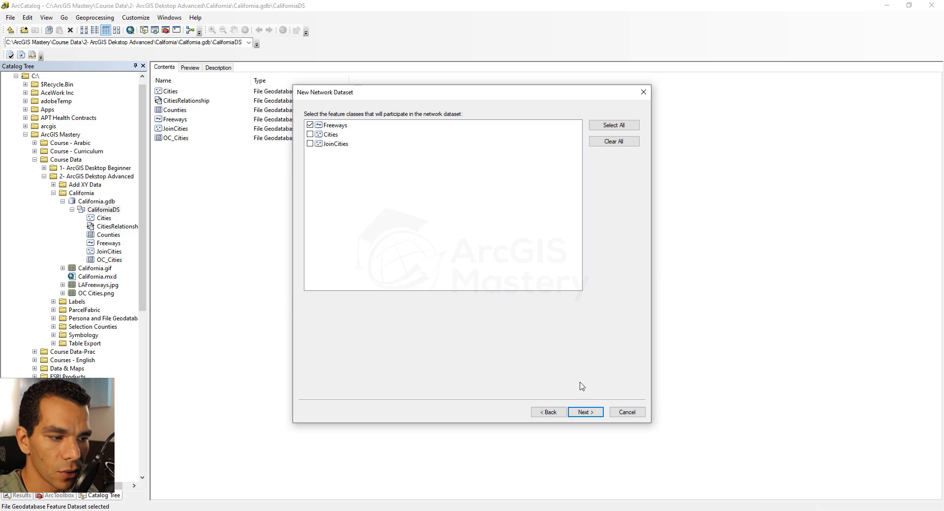
{"action": "left_click", "coordinate": [585, 413]}
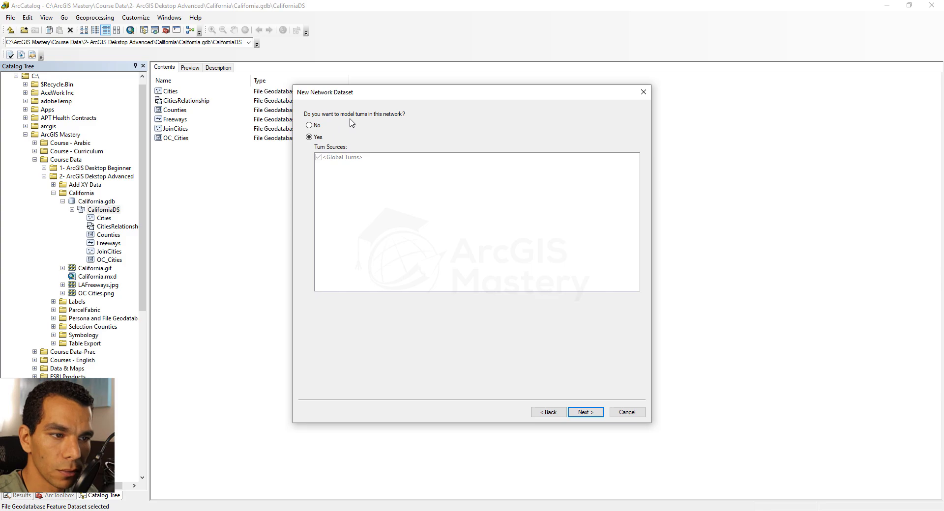
{"action": "left_click", "coordinate": [585, 412]}
Set the connectivity policy of the Freeways source to Any Vertex
{"action": "left_click", "coordinate": [344, 173]}
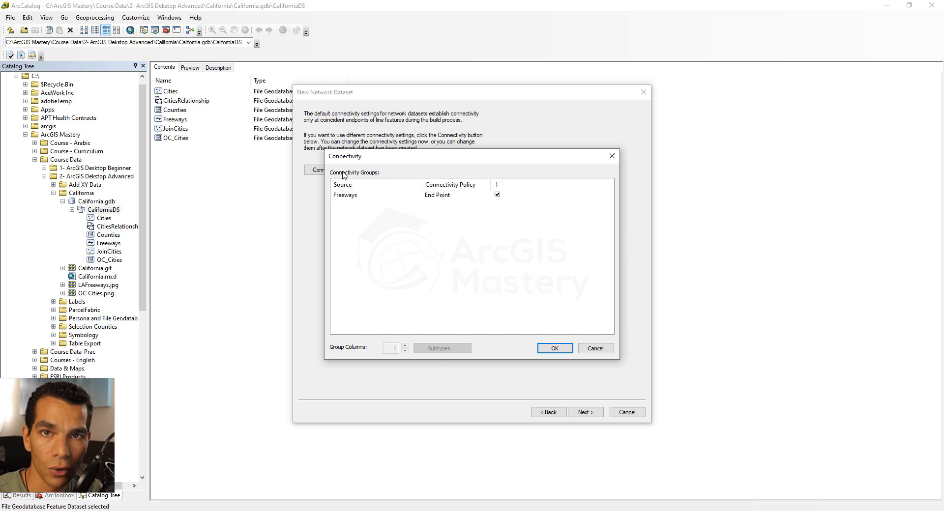
{"action": "left_click", "coordinate": [440, 196]}
{"action": "left_click", "coordinate": [445, 196]}
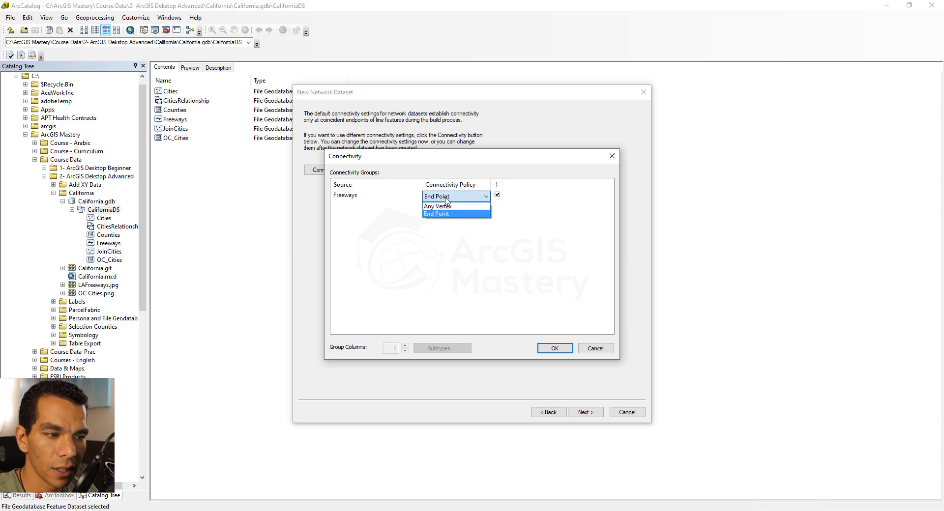
{"action": "left_click", "coordinate": [453, 206]}
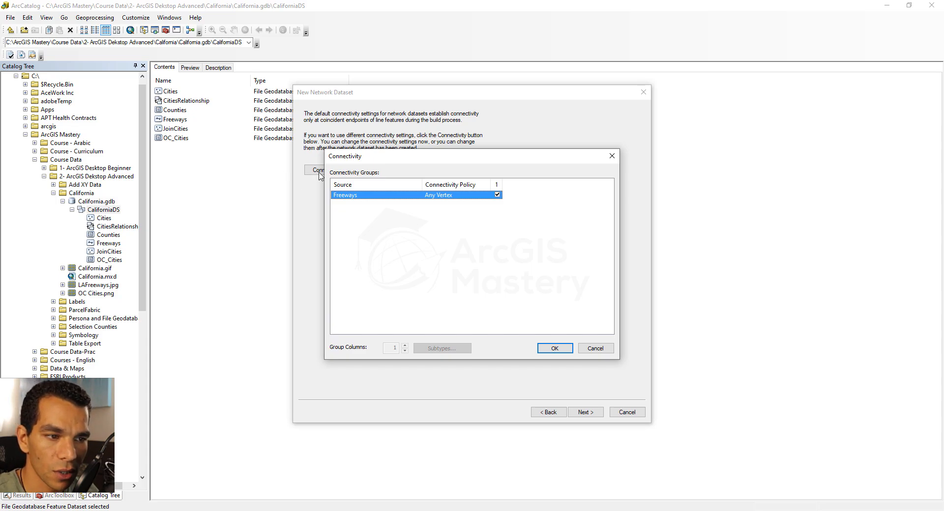
{"action": "left_click", "coordinate": [557, 349]}
{"action": "left_click", "coordinate": [585, 412]}
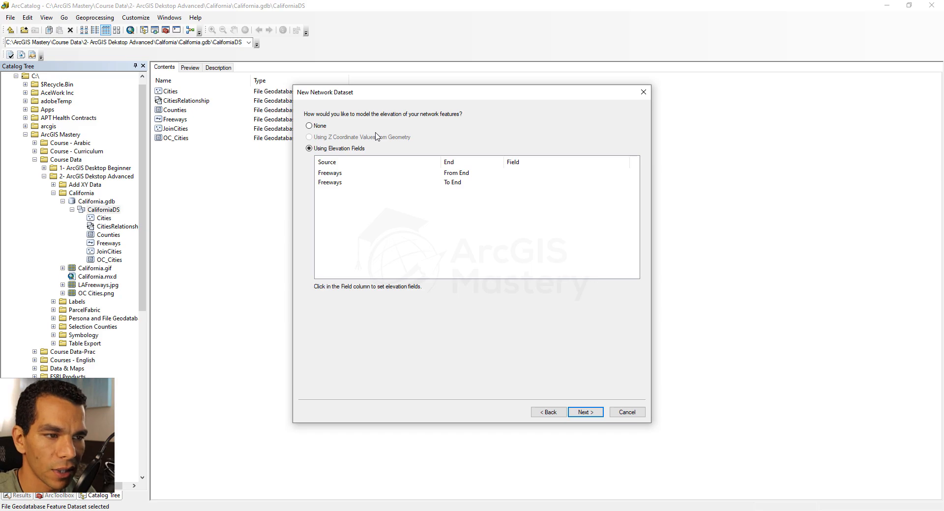
Set the elevation model to None and accept the Length cost attribute in meters
{"action": "left_click", "coordinate": [319, 127]}
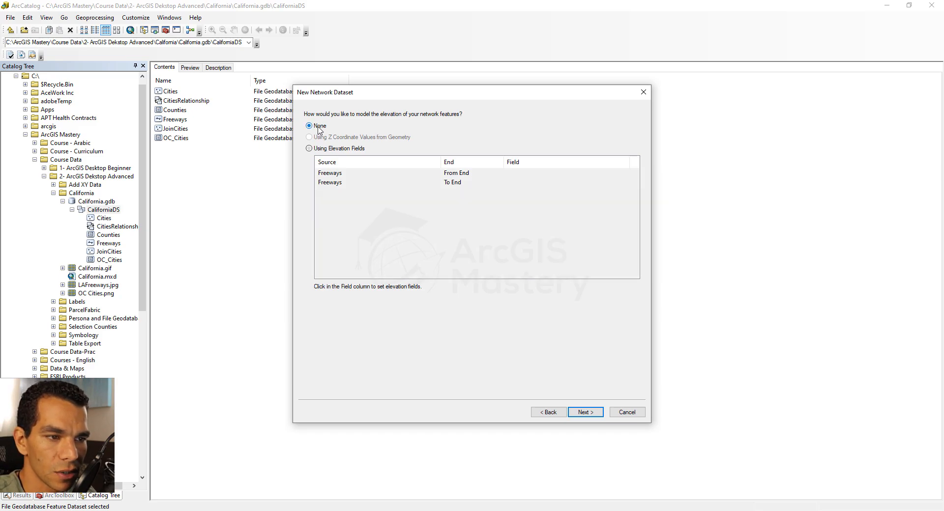
{"action": "left_click", "coordinate": [585, 413]}
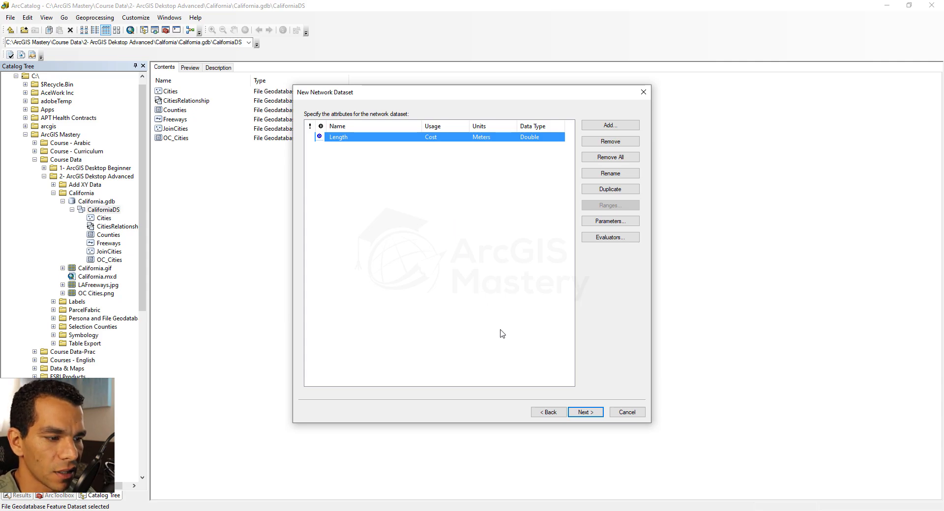
{"action": "left_click", "coordinate": [586, 413]}
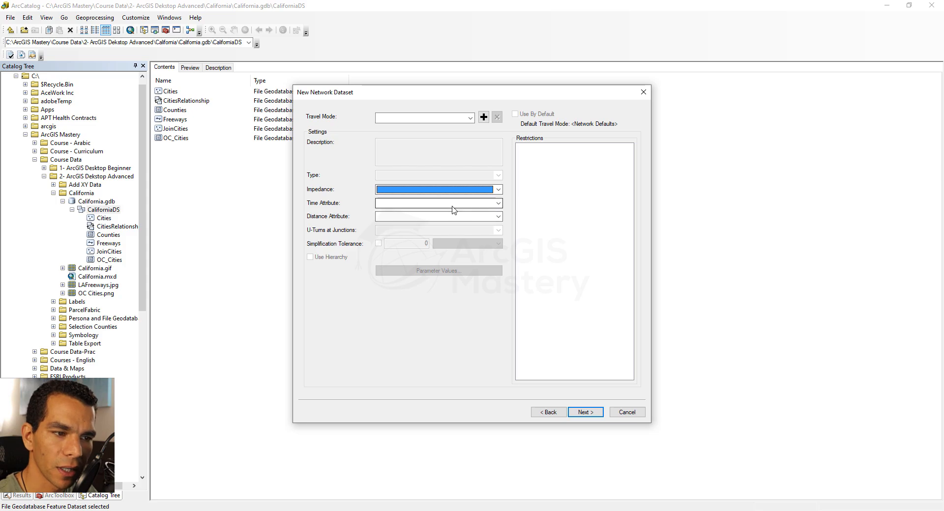
Set the travel mode's distance attribute to Length (Meters), leaving the time attribute empty
{"action": "left_click", "coordinate": [497, 204]}
{"action": "left_click", "coordinate": [497, 204]}
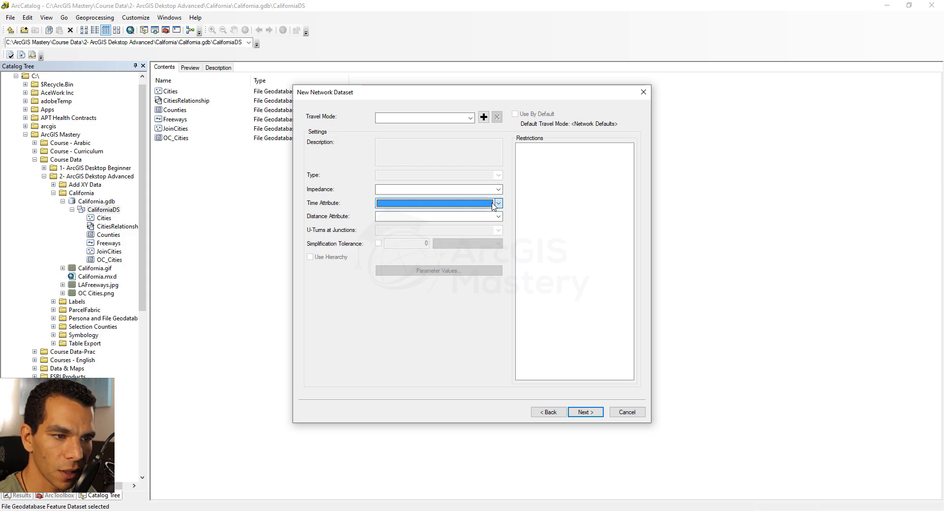
{"action": "left_click", "coordinate": [496, 217]}
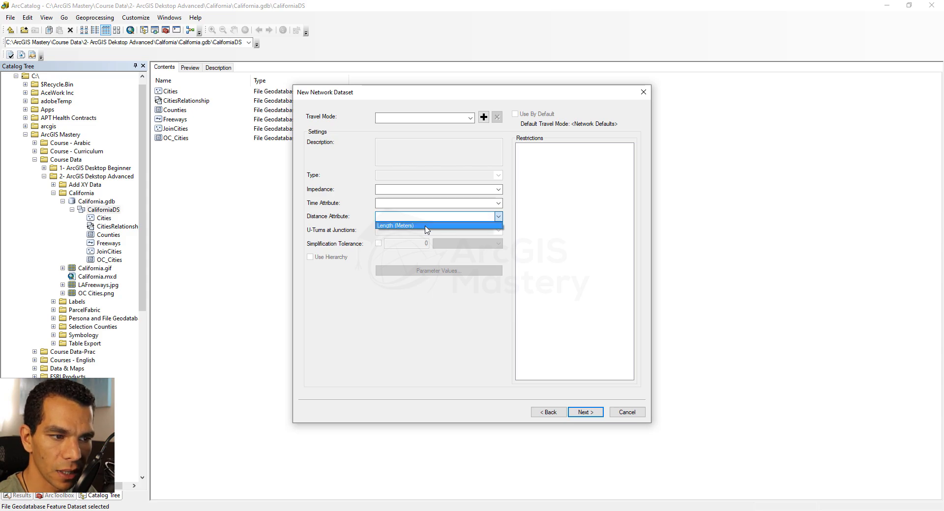
{"action": "left_click", "coordinate": [418, 227]}
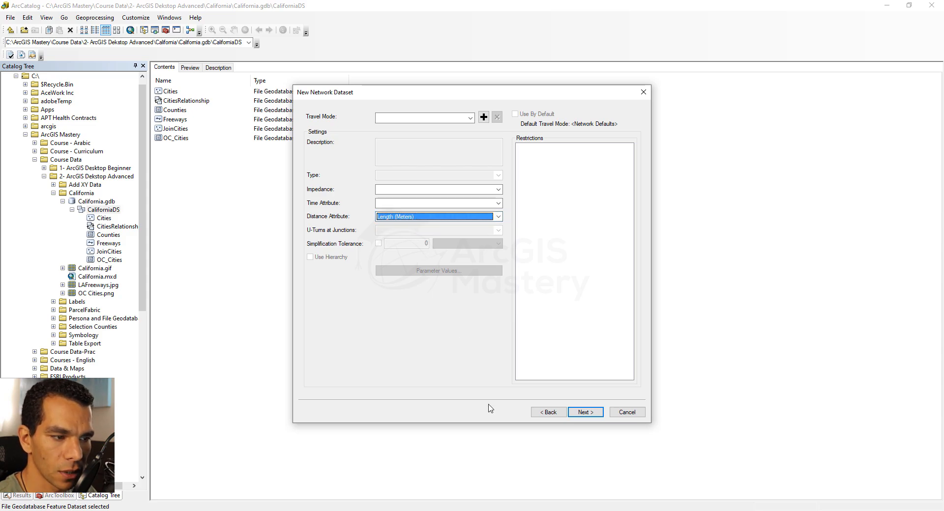
{"action": "left_click", "coordinate": [585, 413]}
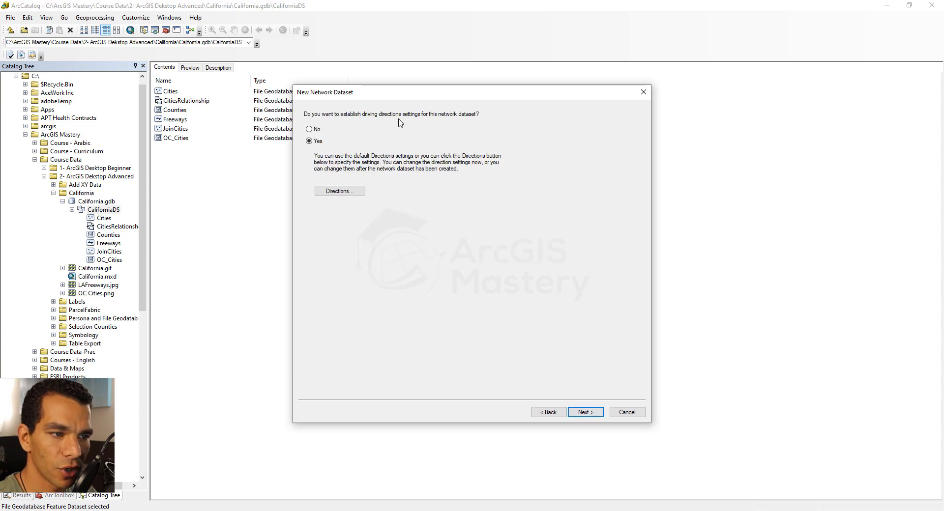
In the driving directions settings, assign the FreewayID field to Prefix, Prefix Type and Name for the Freeways source
{"action": "left_click", "coordinate": [342, 194]}
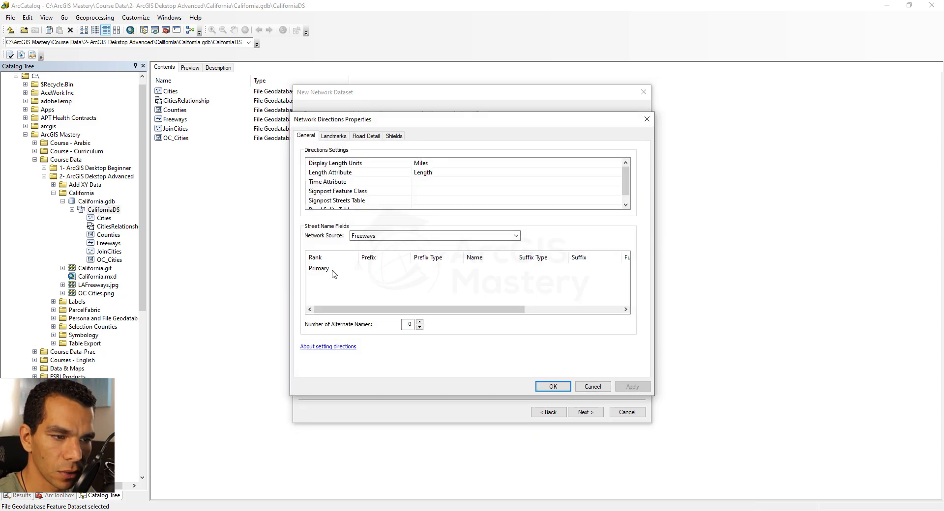
{"action": "left_click", "coordinate": [375, 272]}
{"action": "left_click", "coordinate": [385, 292]}
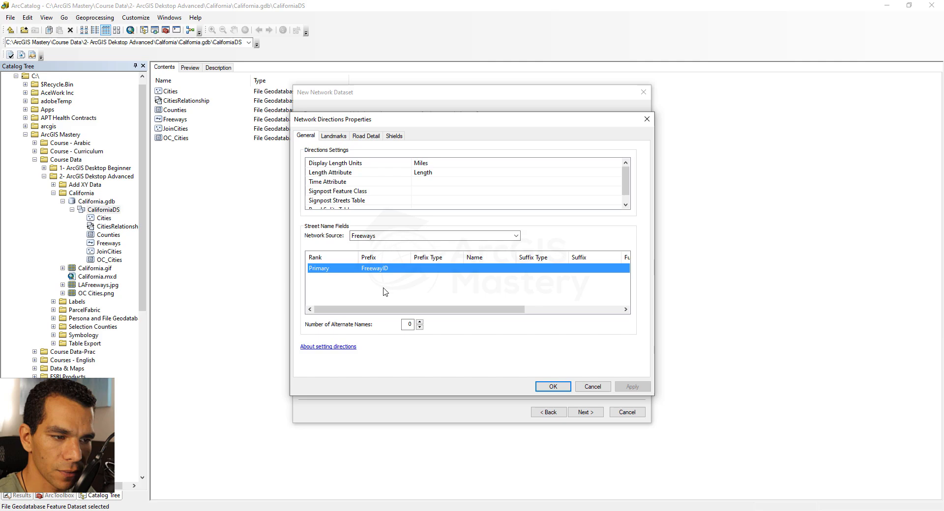
{"action": "left_click", "coordinate": [442, 270]}
{"action": "left_click", "coordinate": [440, 290]}
{"action": "left_click", "coordinate": [485, 275]}
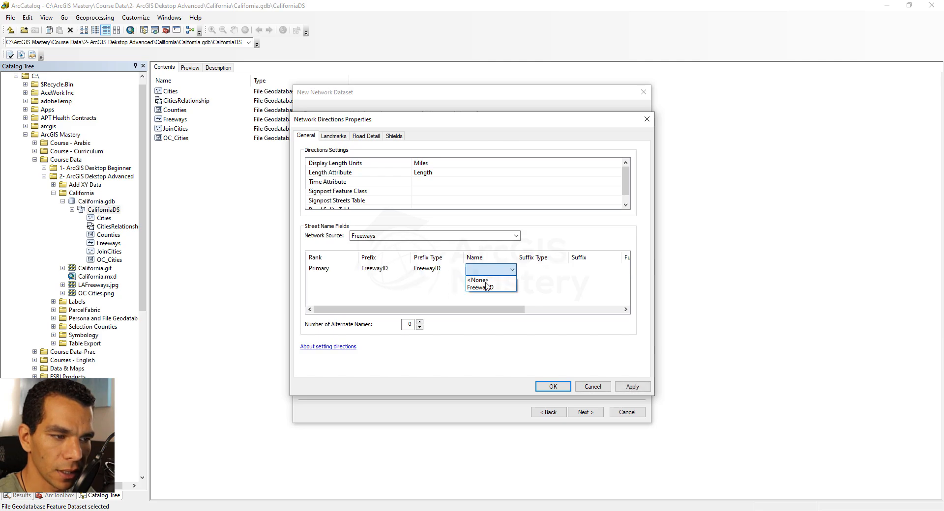
{"action": "left_click", "coordinate": [489, 290]}
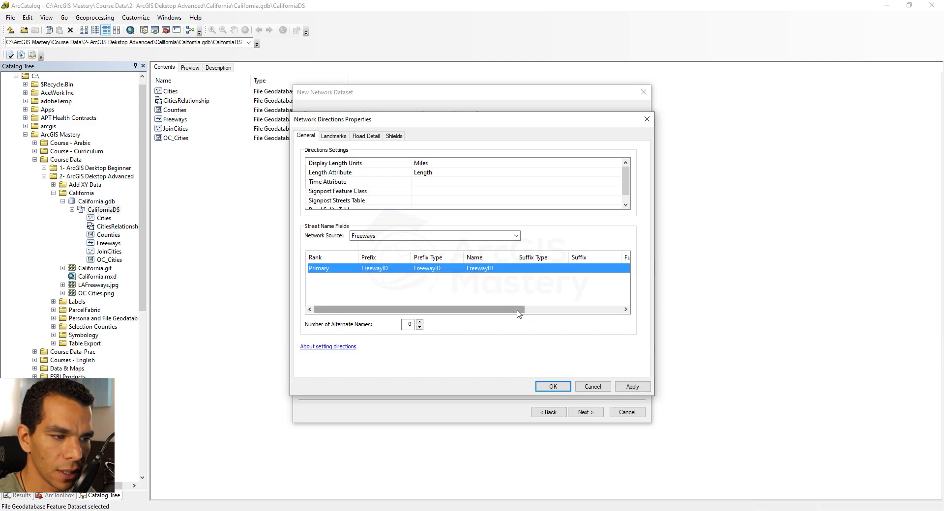
Assign FreewayID to the Full Name street field and accept the driving directions settings
{"action": "left_click_drag", "start_coordinate": [519, 310], "coordinate": [618, 311]}
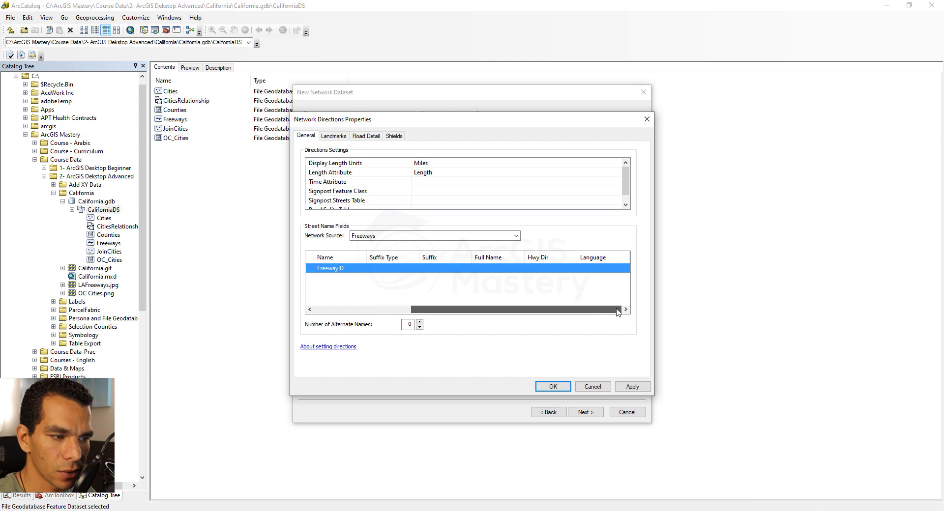
{"action": "left_click", "coordinate": [497, 271]}
{"action": "left_click", "coordinate": [499, 290]}
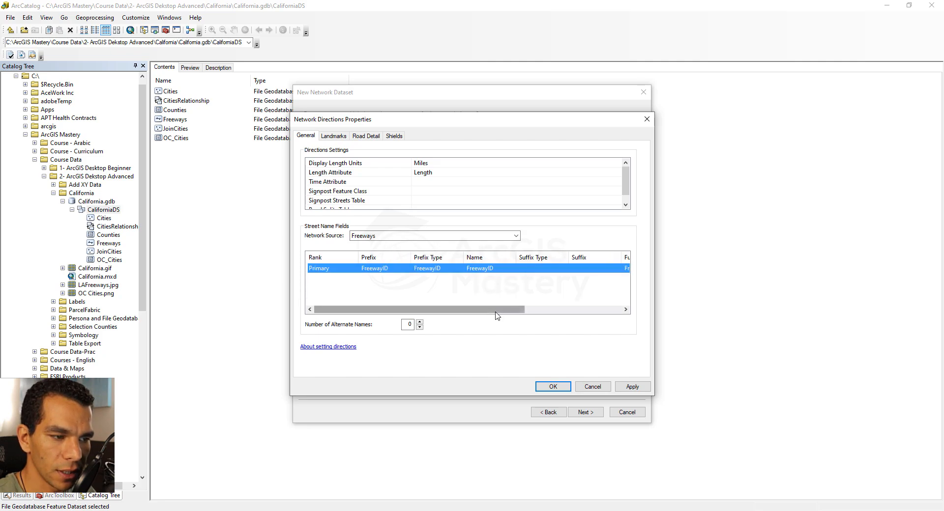
{"action": "left_click_drag", "start_coordinate": [492, 310], "coordinate": [471, 313]}
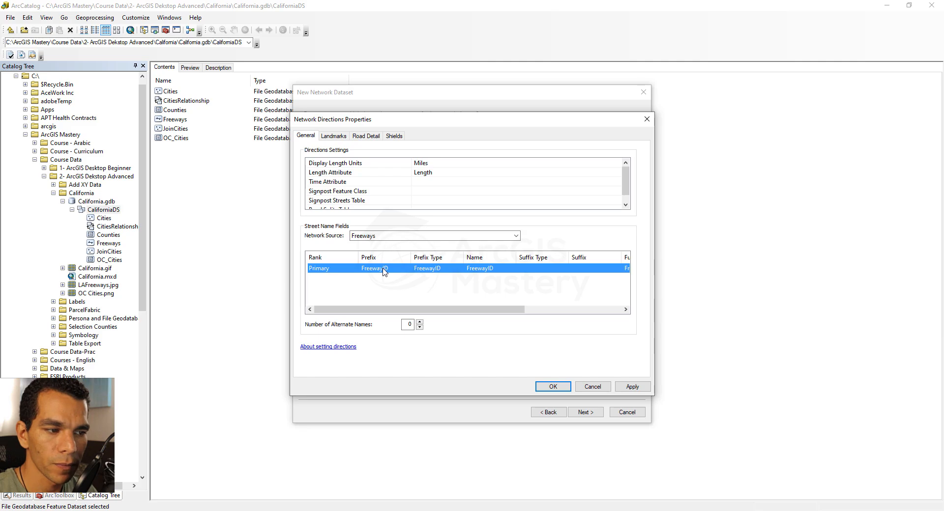
{"action": "left_click", "coordinate": [550, 388]}
{"action": "left_click", "coordinate": [582, 413]}
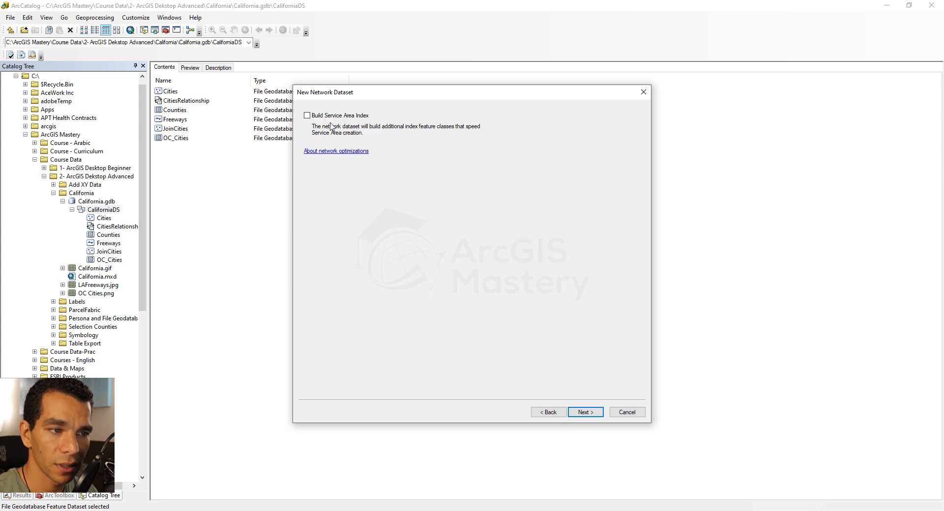
Enable the service area index, then create and build the network dataset after reviewing its summary
{"action": "left_click", "coordinate": [307, 116]}
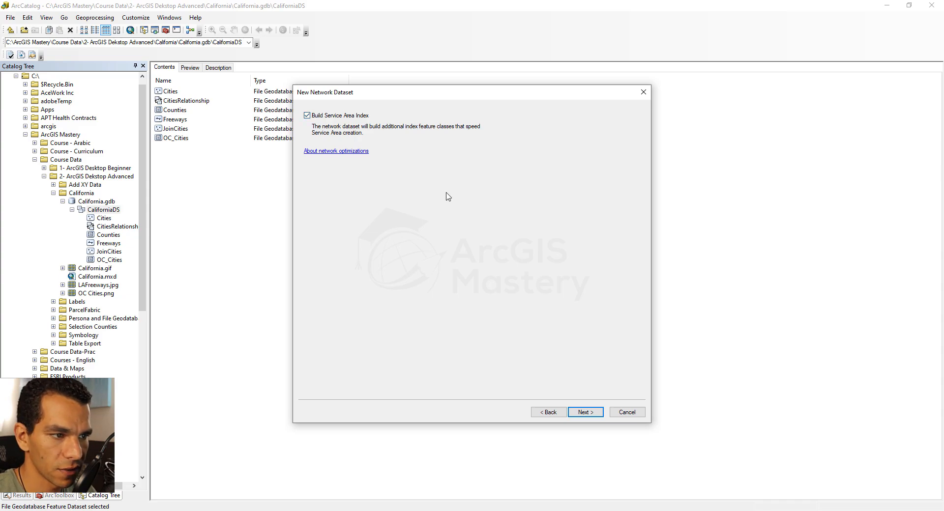
{"action": "left_click", "coordinate": [583, 412]}
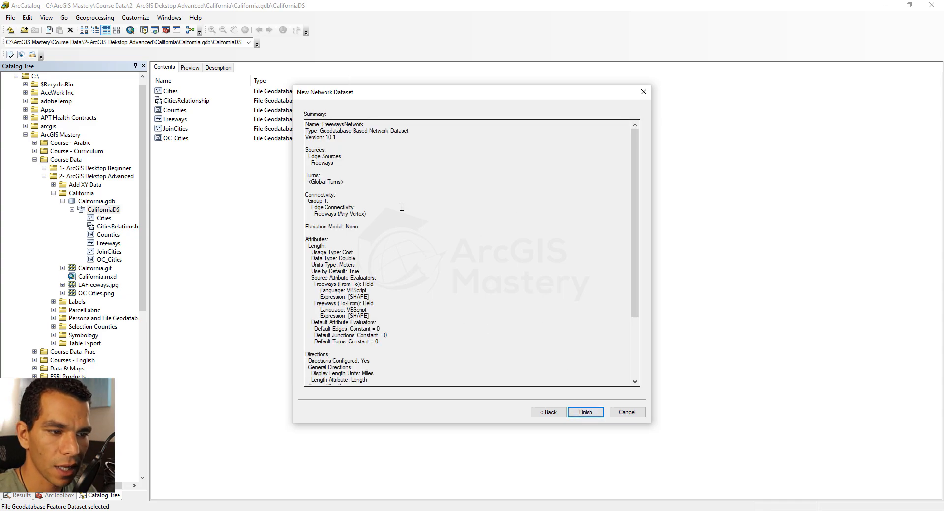
{"action": "scroll", "coordinate": [402, 207], "scroll_direction": "down", "scroll_amount": 4}
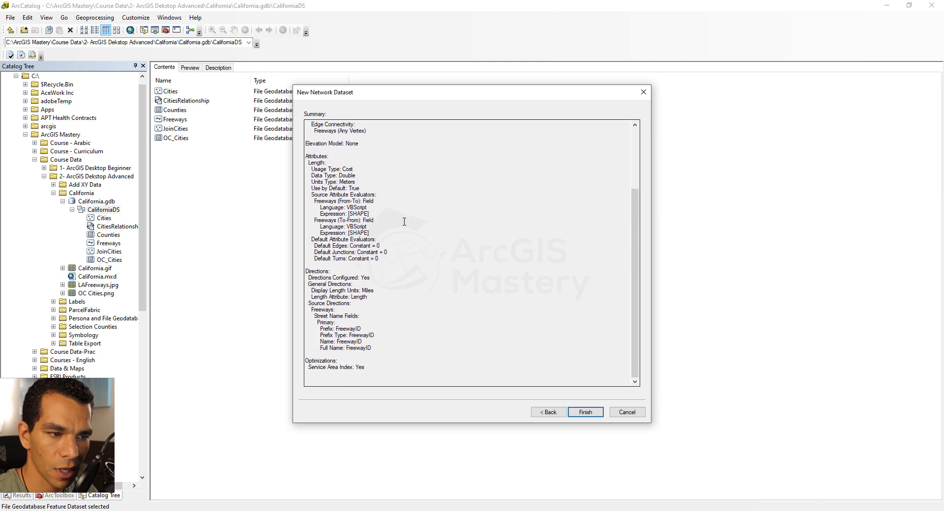
{"action": "scroll", "coordinate": [403, 222], "scroll_direction": "up", "scroll_amount": 4}
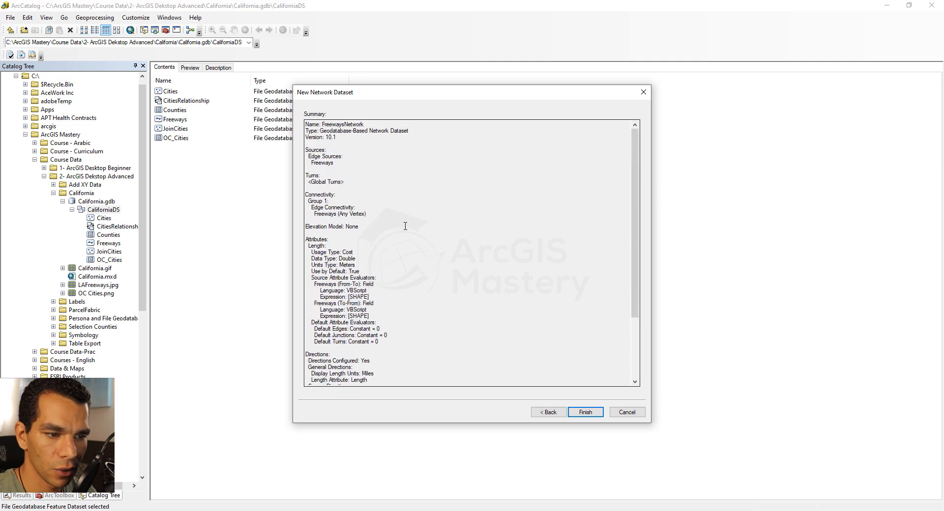
{"action": "left_click", "coordinate": [585, 412]}
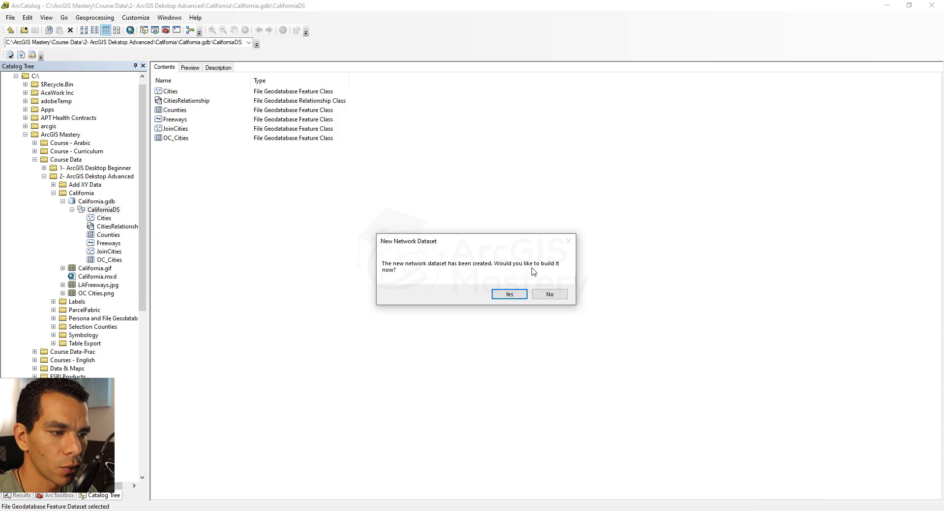
{"action": "left_click", "coordinate": [507, 297]}
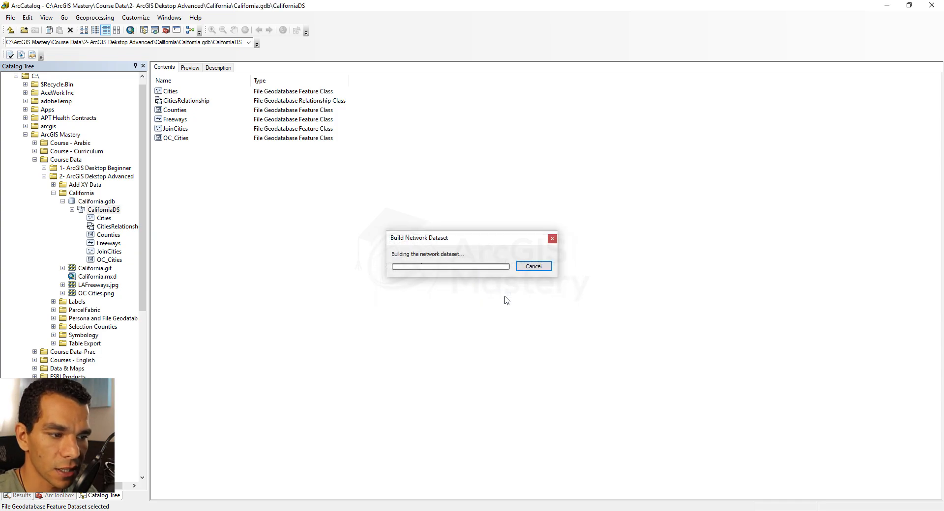